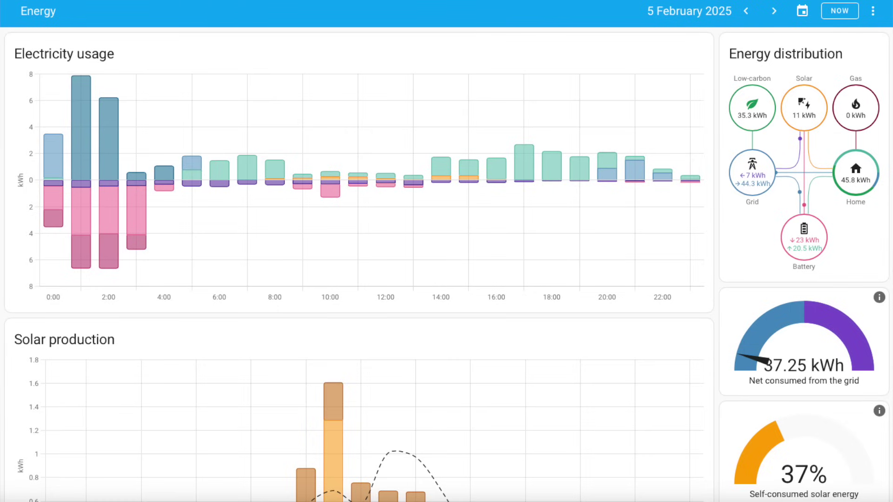
Start and confirm the OTA firmware update for the Power - Dishwasher plug
{"action": "scroll", "coordinate": [447, 261], "scroll_direction": "down", "scroll_amount": 5}
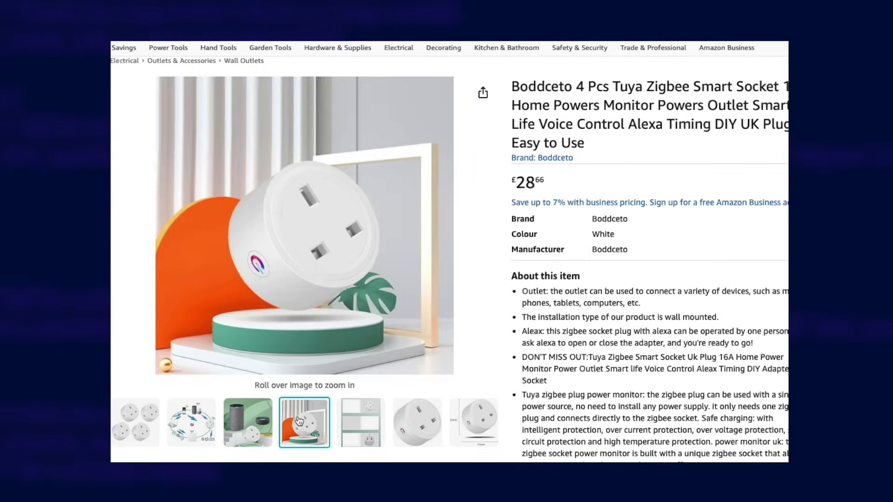
{"action": "mouse_move", "coordinate": [367, 427]}
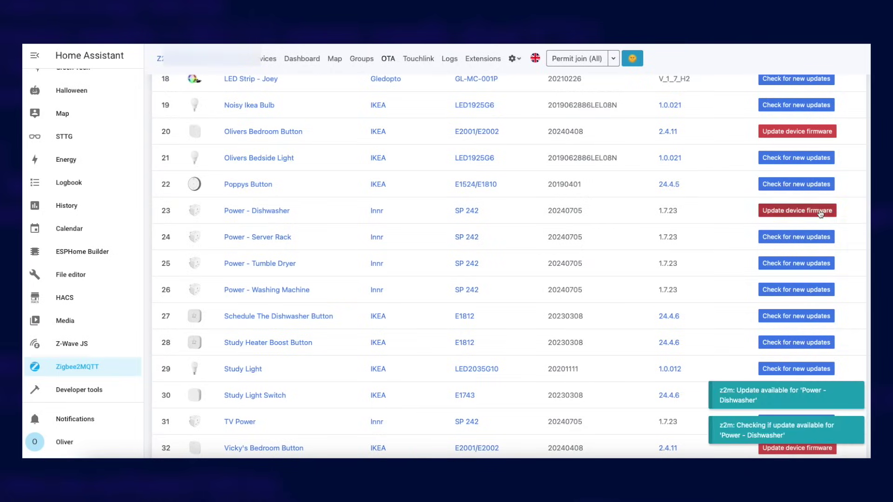
{"action": "left_click", "coordinate": [820, 213]}
{"action": "left_click", "coordinate": [634, 132]}
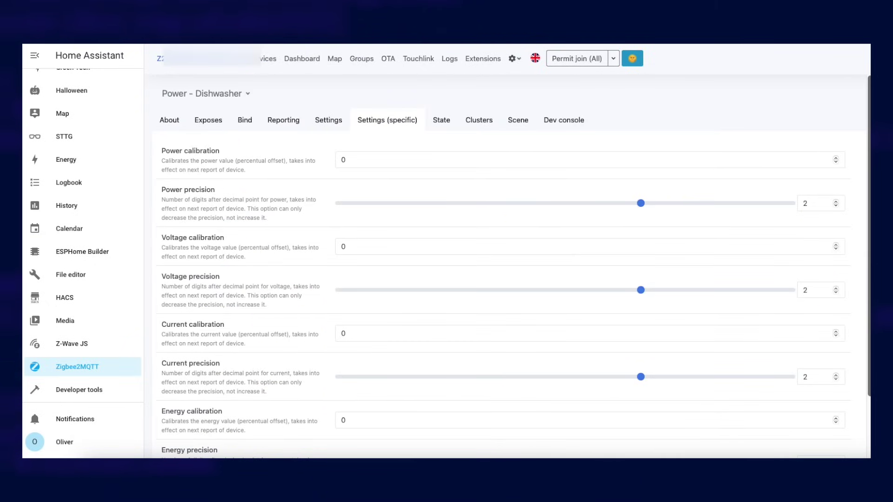
{"action": "scroll", "coordinate": [511, 265], "scroll_direction": "down", "scroll_amount": 3}
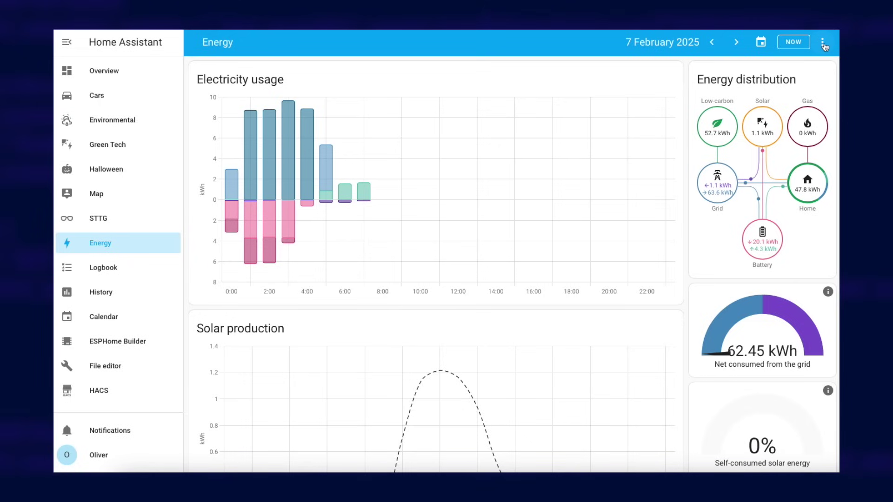
Open Energy Configuration from the dashboard's three-dot menu and scroll to Individual devices
{"action": "left_click", "coordinate": [823, 42]}
{"action": "left_click", "coordinate": [787, 97]}
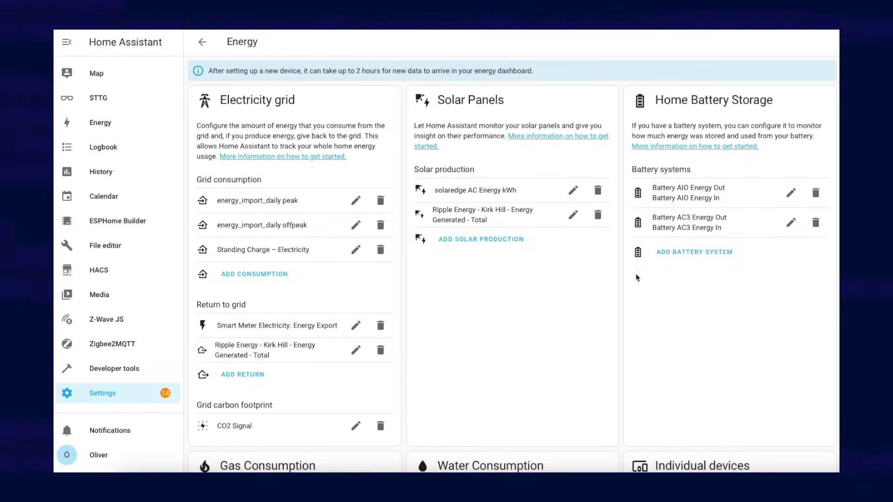
{"action": "scroll", "coordinate": [638, 363], "scroll_direction": "down", "scroll_amount": 8}
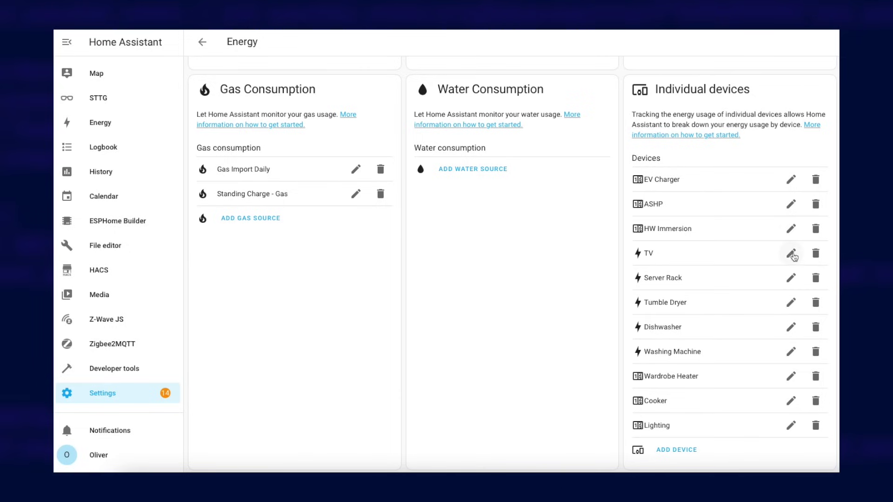
Inspect the TV entry's TV Power Energy sensor and name, then open the Lighting entry
{"action": "left_click", "coordinate": [793, 255]}
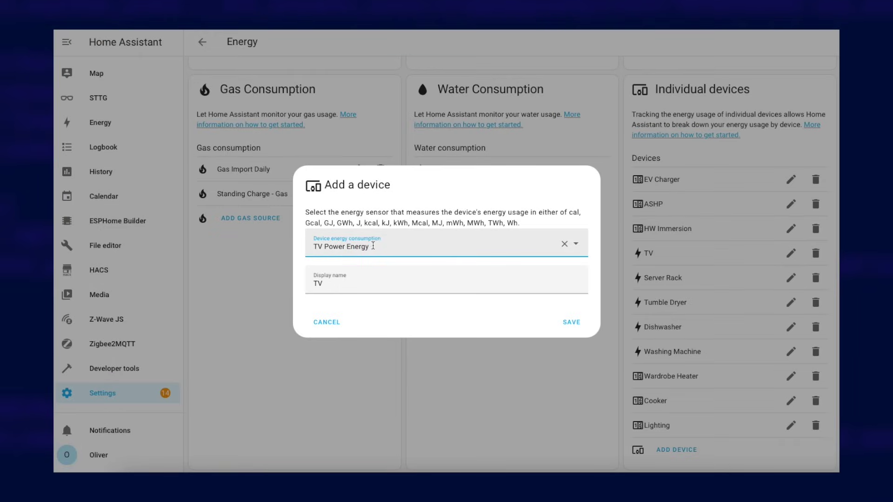
{"action": "left_click_drag", "start_coordinate": [373, 246], "coordinate": [275, 250]}
{"action": "left_click", "coordinate": [335, 284]}
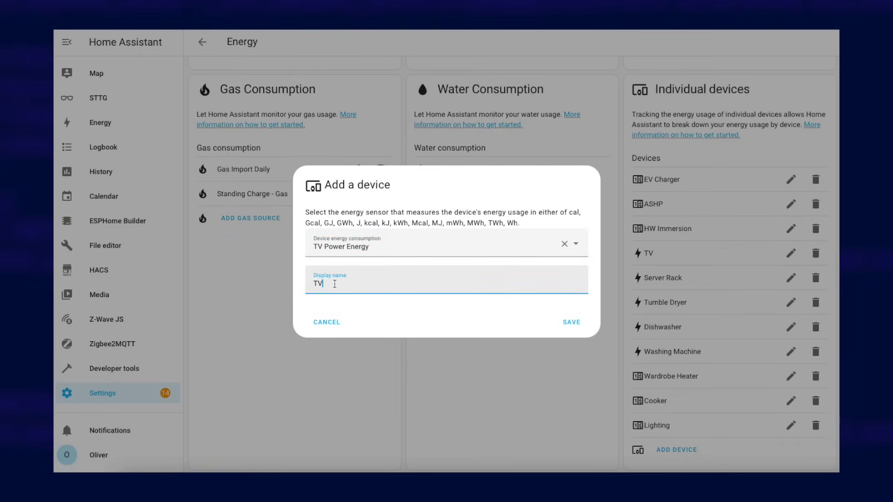
{"action": "left_click_drag", "start_coordinate": [335, 284], "coordinate": [300, 281]}
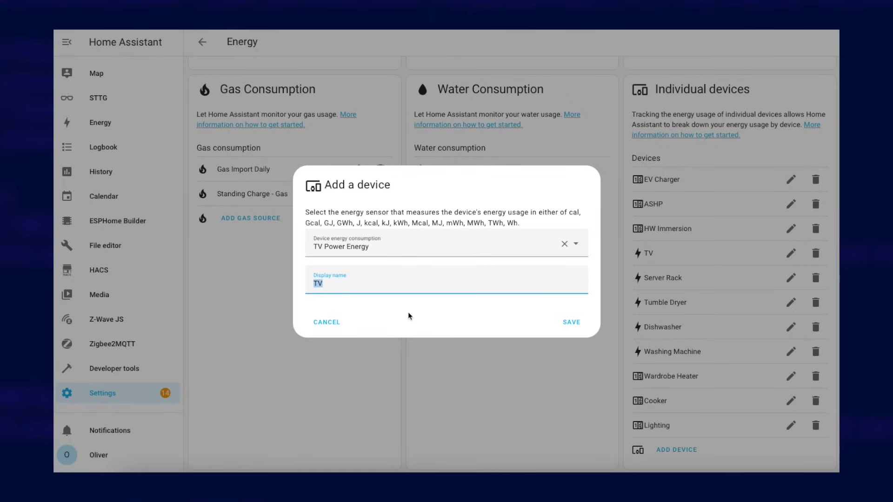
{"action": "key", "text": "Escape"}
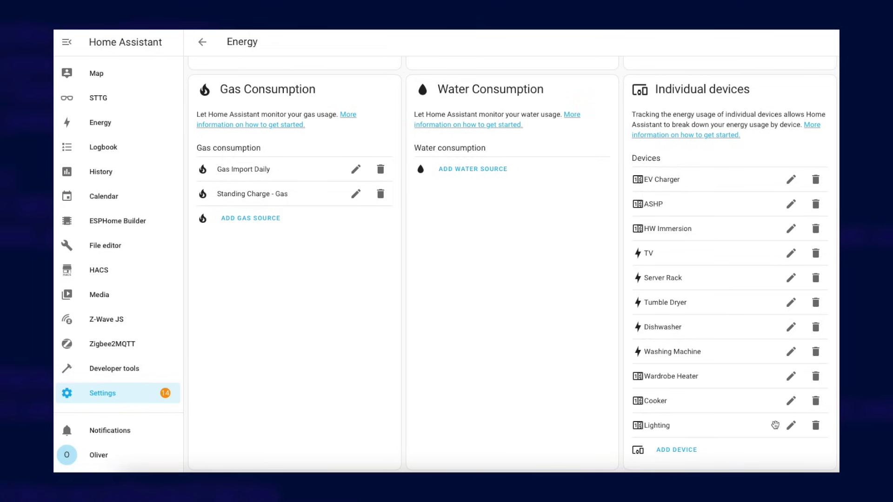
{"action": "left_click", "coordinate": [791, 425]}
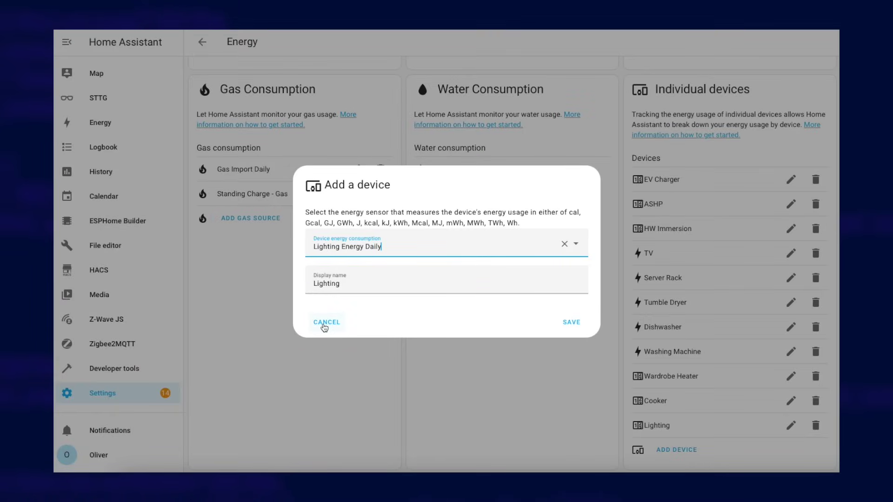
{"action": "left_click", "coordinate": [324, 324]}
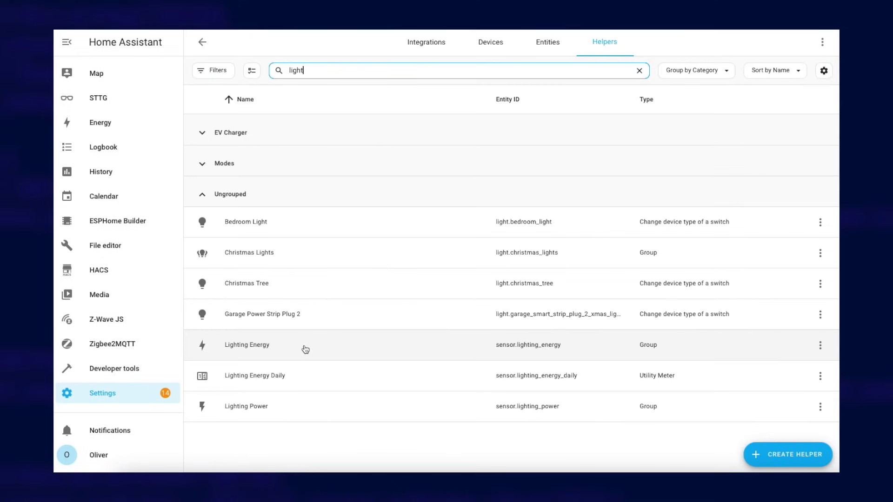
{"action": "left_click", "coordinate": [305, 350]}
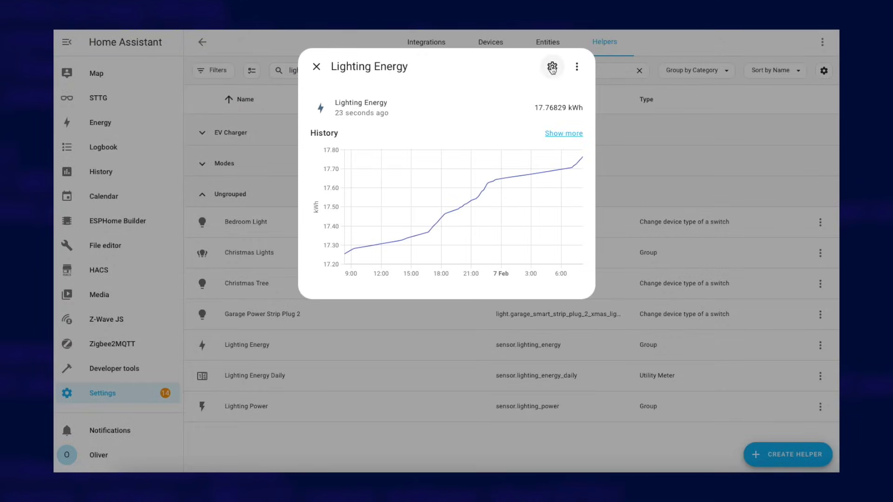
{"action": "left_click", "coordinate": [552, 68]}
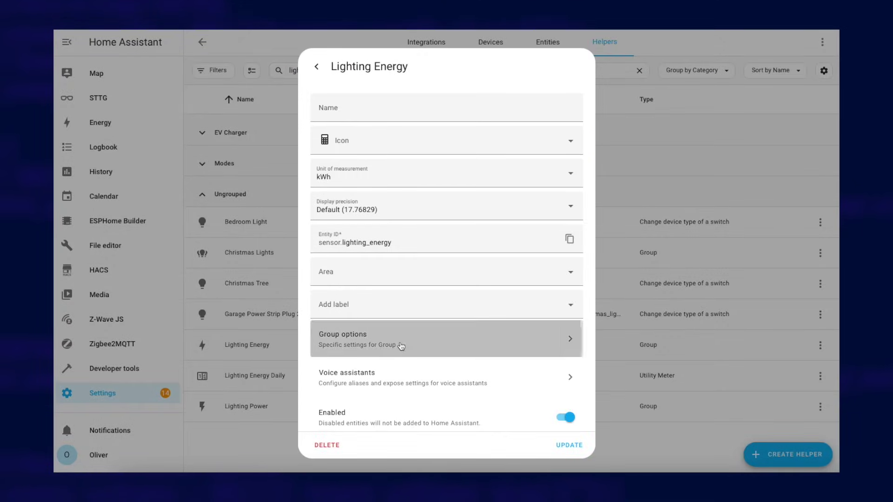
{"action": "left_click", "coordinate": [401, 346]}
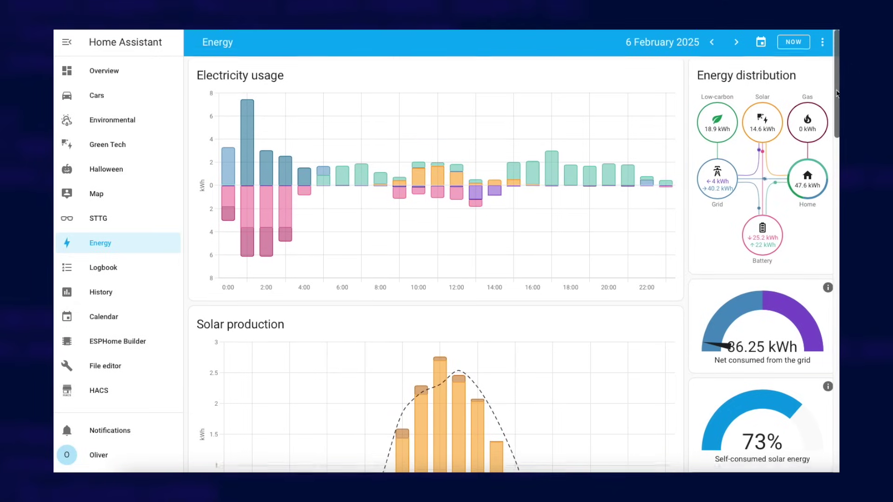
Scroll to the hourly device usage chart and inspect individual bar values
{"action": "scroll", "coordinate": [837, 183], "scroll_direction": "down", "scroll_amount": 7}
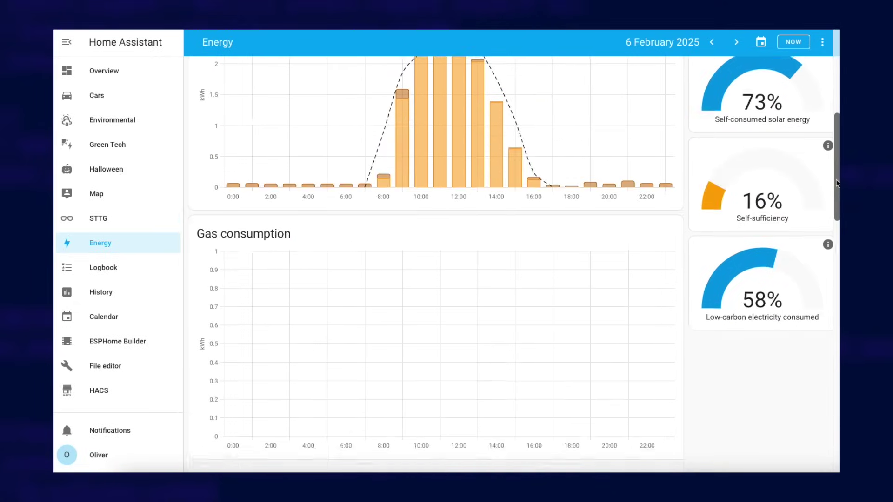
{"action": "left_click_drag", "start_coordinate": [838, 183], "coordinate": [829, 408]}
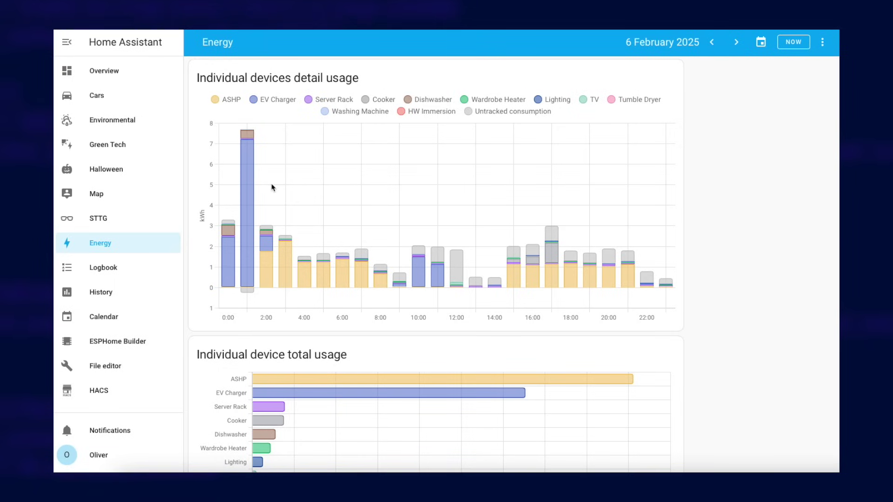
{"action": "mouse_move", "coordinate": [250, 201]}
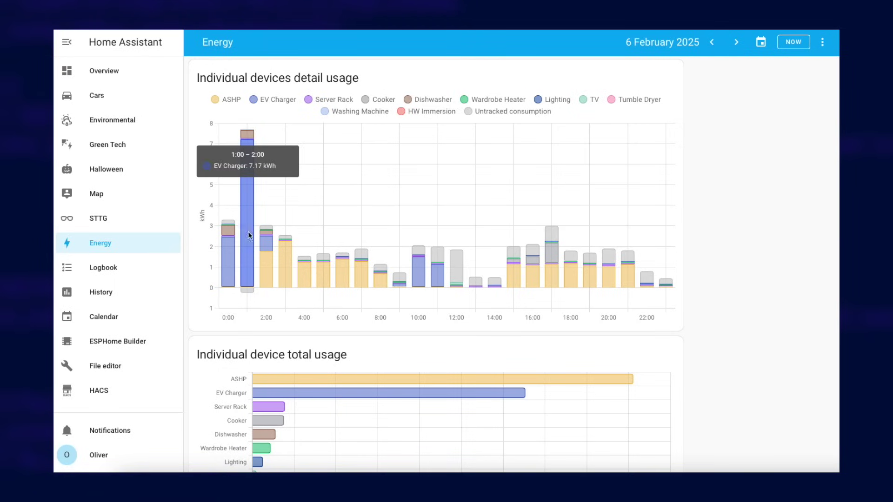
{"action": "mouse_move", "coordinate": [267, 270]}
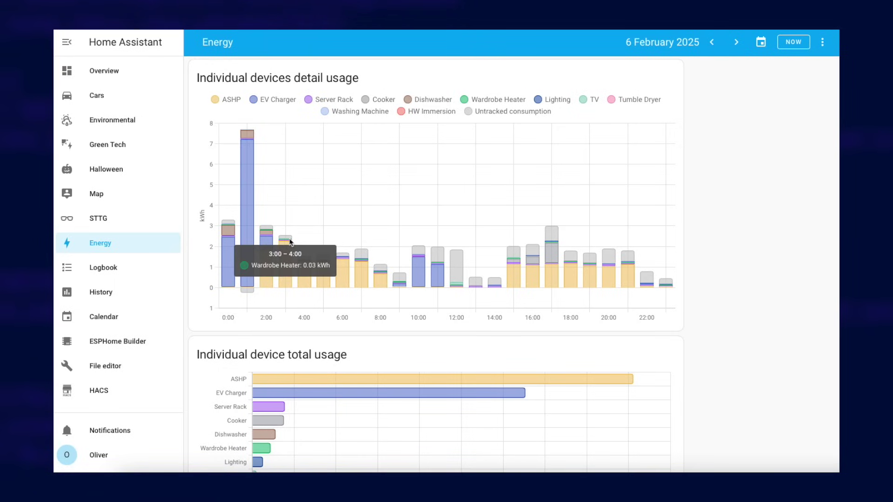
{"action": "mouse_move", "coordinate": [289, 243]}
{"action": "mouse_move", "coordinate": [324, 264]}
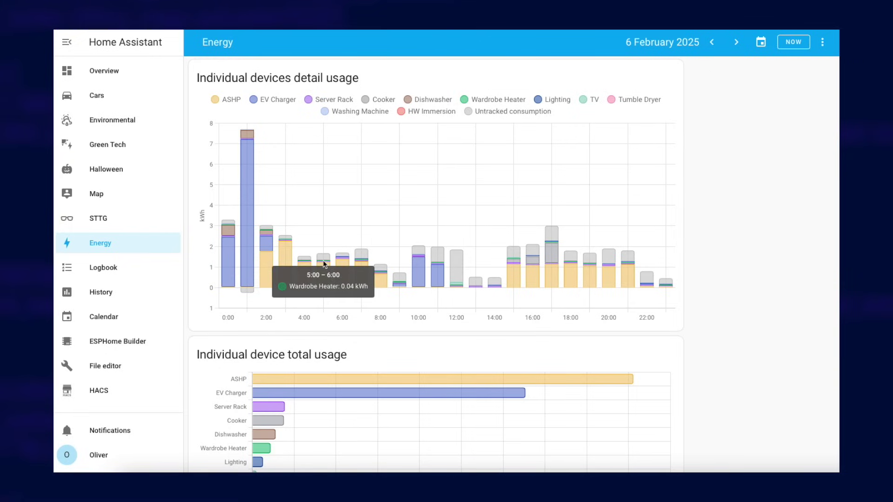
Hide the EV Charger and ASHP bars, then show them again
{"action": "left_click", "coordinate": [274, 98]}
{"action": "left_click", "coordinate": [228, 103]}
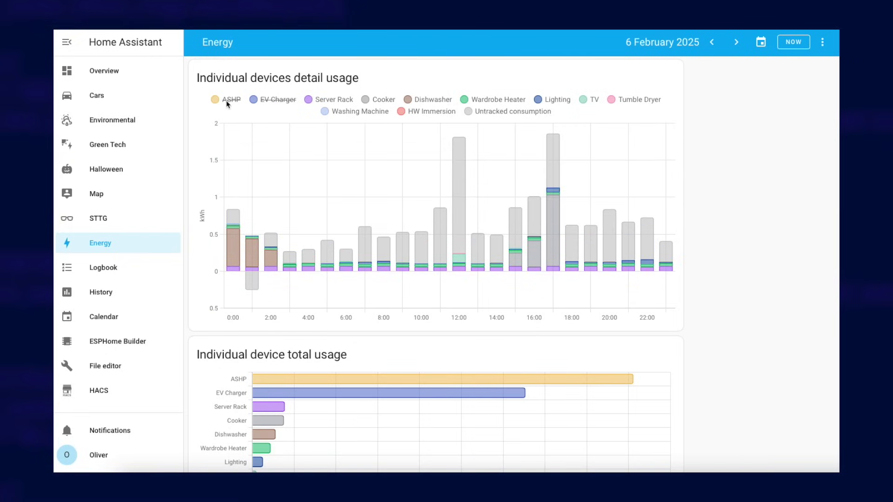
{"action": "left_click", "coordinate": [230, 100]}
{"action": "left_click", "coordinate": [276, 99]}
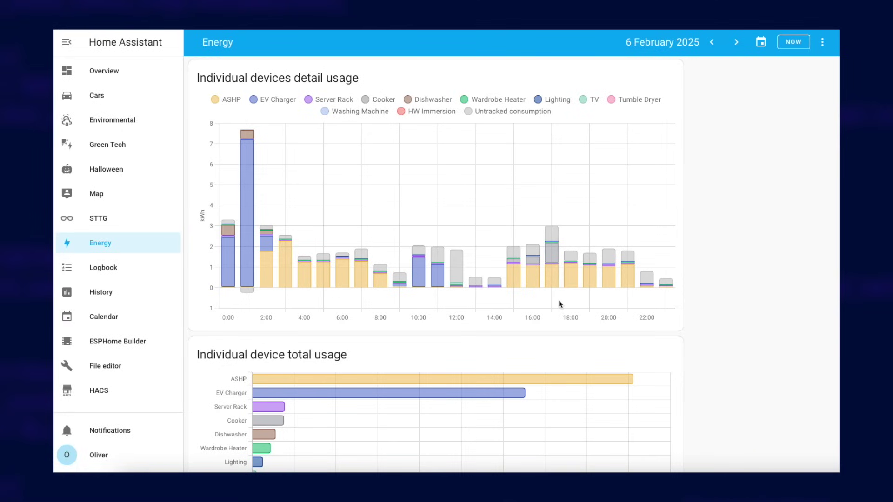
Scroll to the total usage per device chart and inspect its bars
{"action": "scroll", "coordinate": [560, 304], "scroll_direction": "down", "scroll_amount": 2}
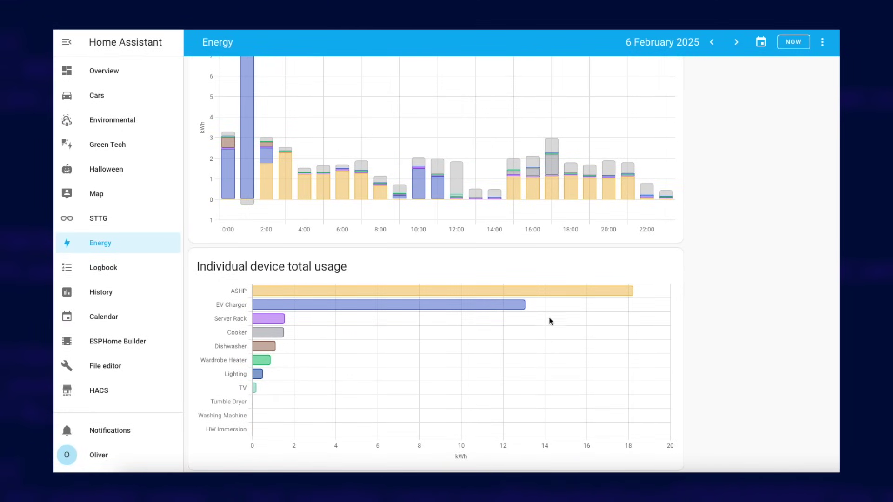
{"action": "mouse_move", "coordinate": [491, 309]}
{"action": "mouse_move", "coordinate": [256, 321]}
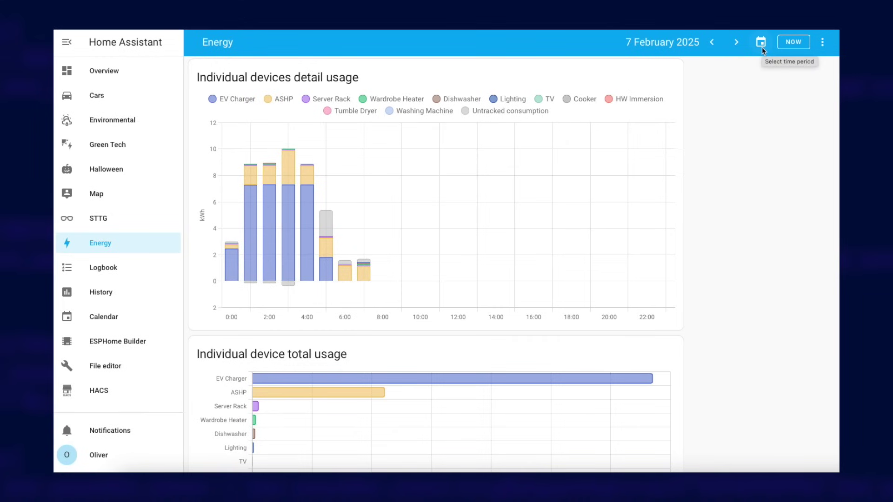
Switch the date range from Yesterday to This month, then step back to December 2024
{"action": "left_click", "coordinate": [761, 43]}
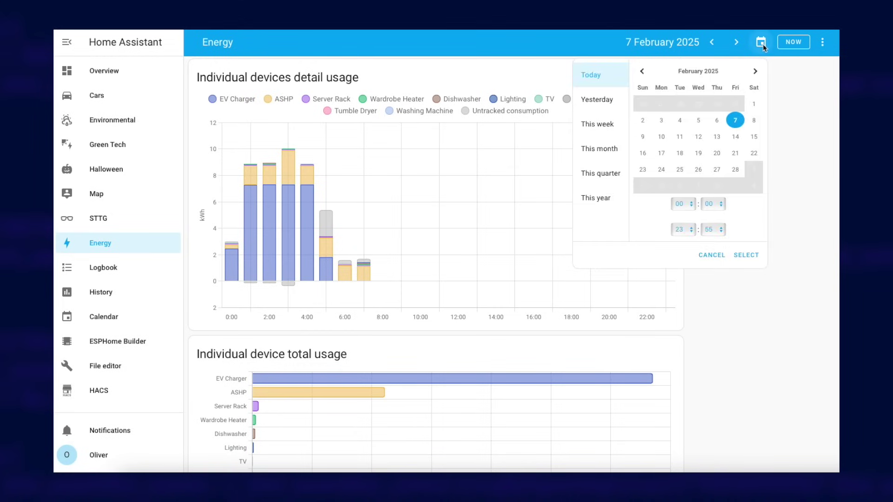
{"action": "left_click", "coordinate": [605, 100]}
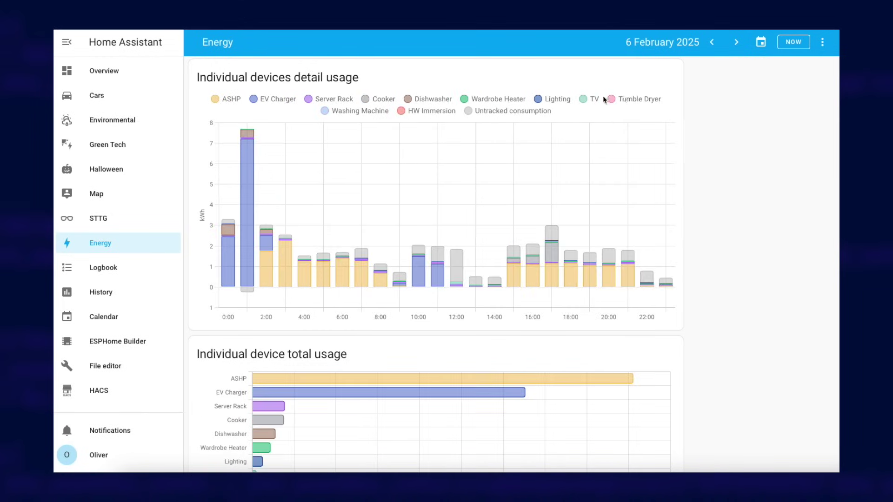
{"action": "left_click", "coordinate": [759, 44]}
{"action": "left_click", "coordinate": [595, 148]}
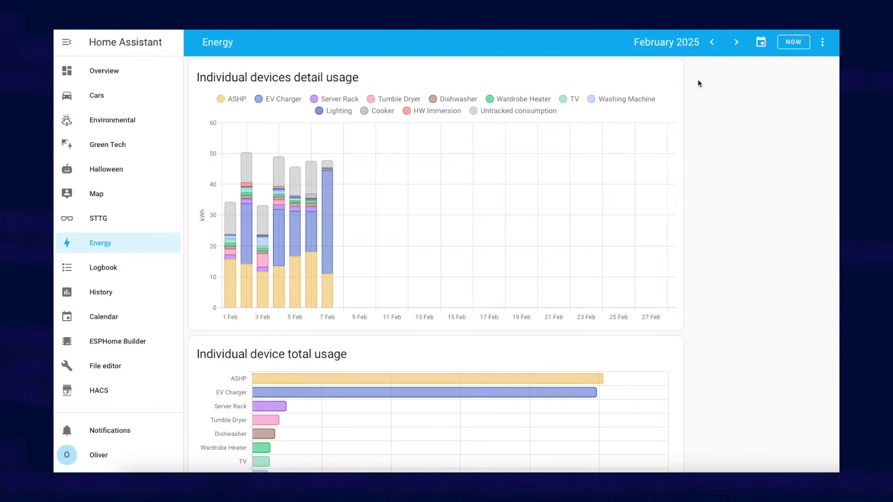
{"action": "left_click", "coordinate": [714, 43]}
{"action": "left_click", "coordinate": [711, 43]}
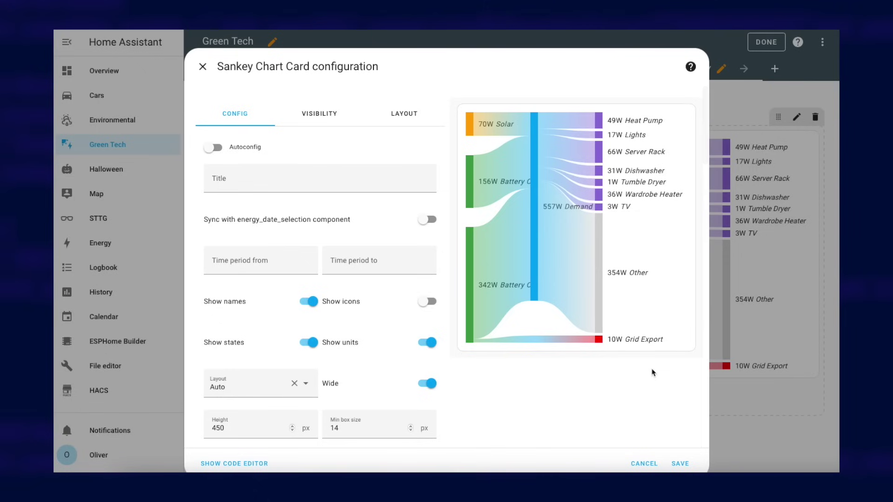
Scroll through the Sankey card's entity sections and switch to the YAML code editor
{"action": "scroll", "coordinate": [653, 373], "scroll_direction": "down", "scroll_amount": 15}
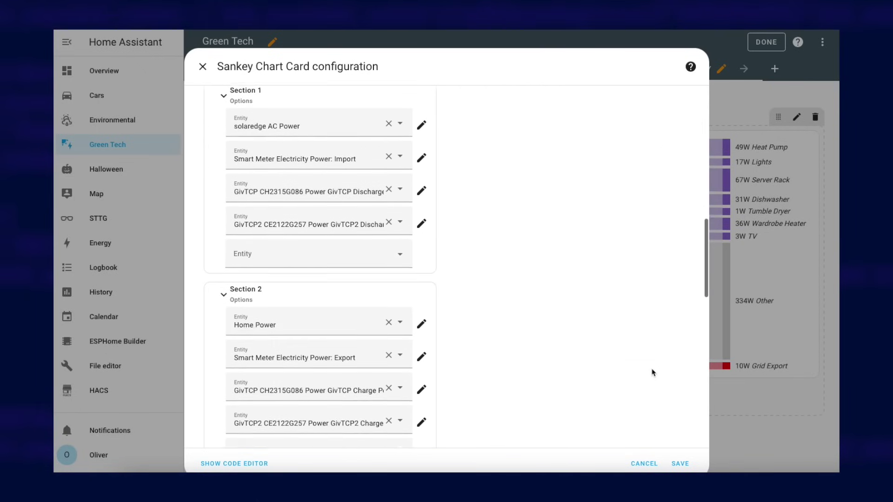
{"action": "scroll", "coordinate": [653, 372], "scroll_direction": "down", "scroll_amount": 10}
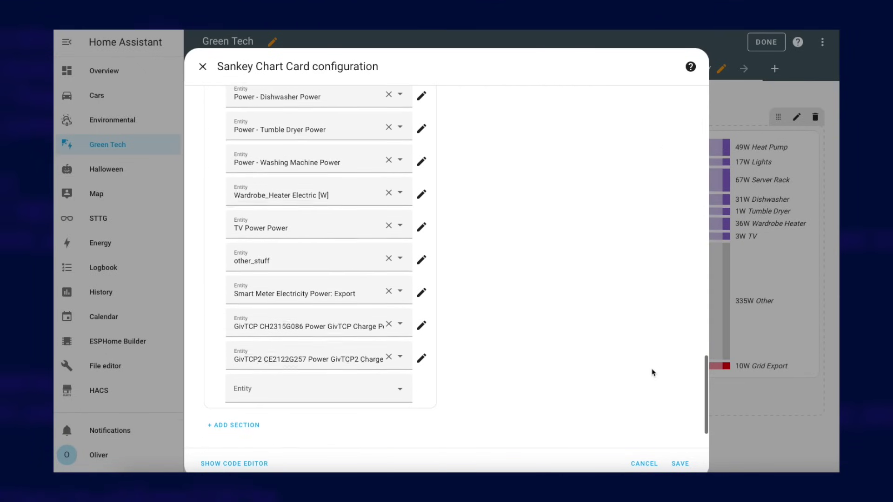
{"action": "left_click", "coordinate": [254, 463]}
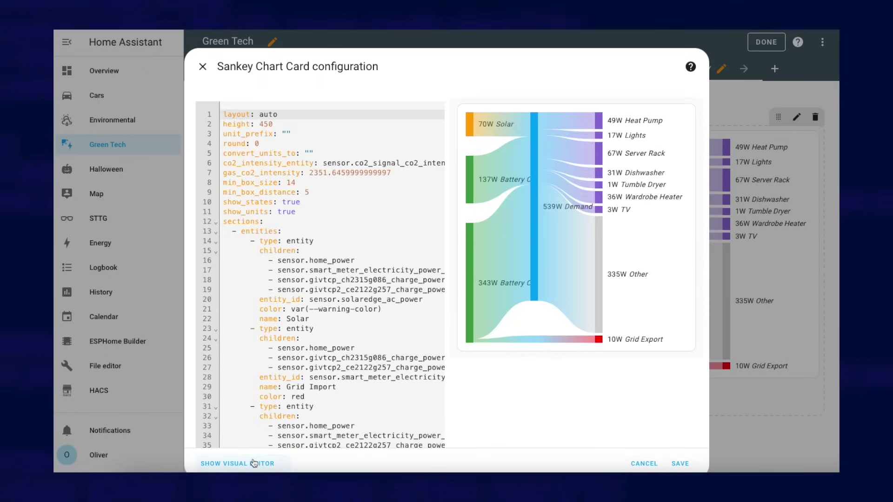